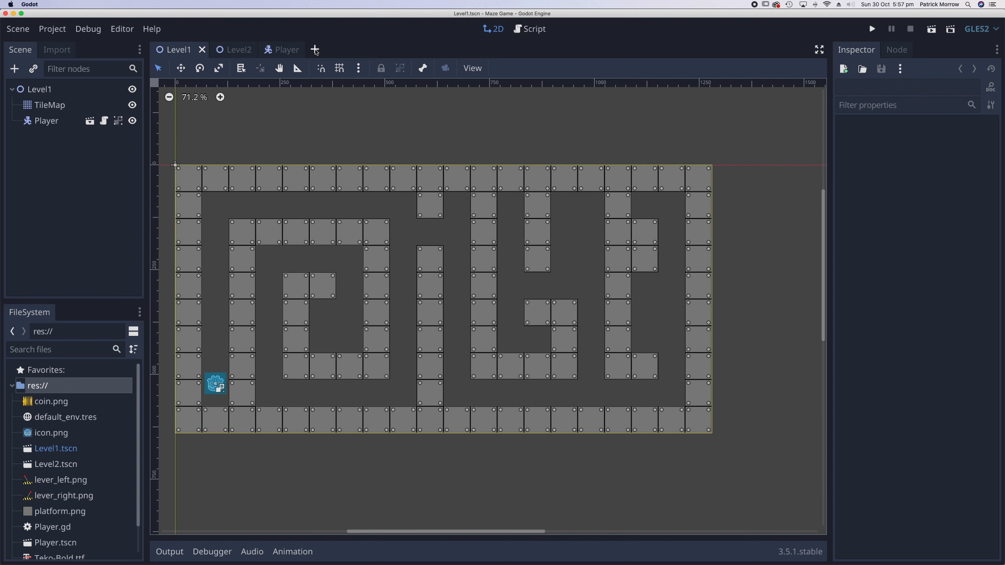
# Create a new scene with an Area2D as its root node.
pyautogui.click(315, 50)
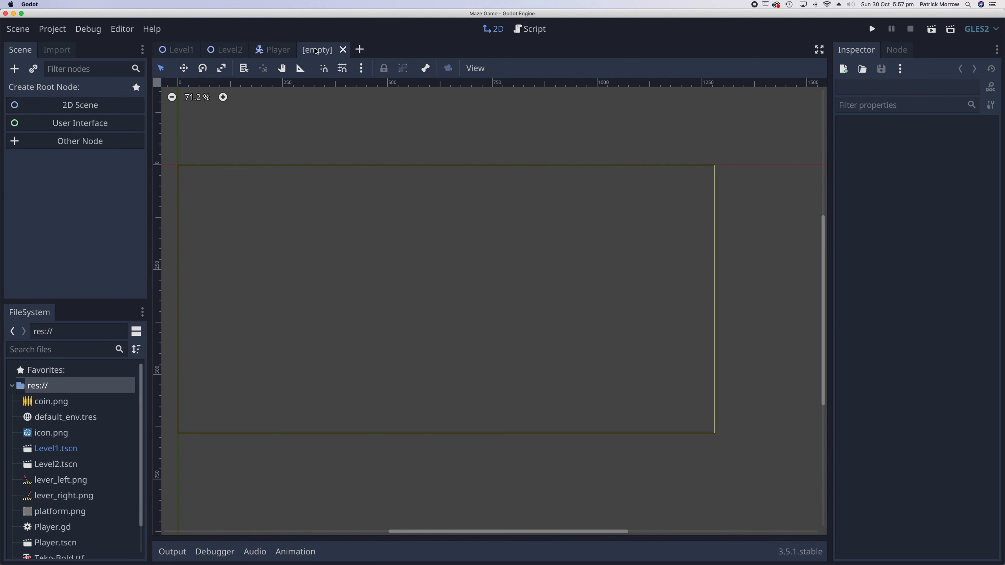
pyautogui.click(75, 146)
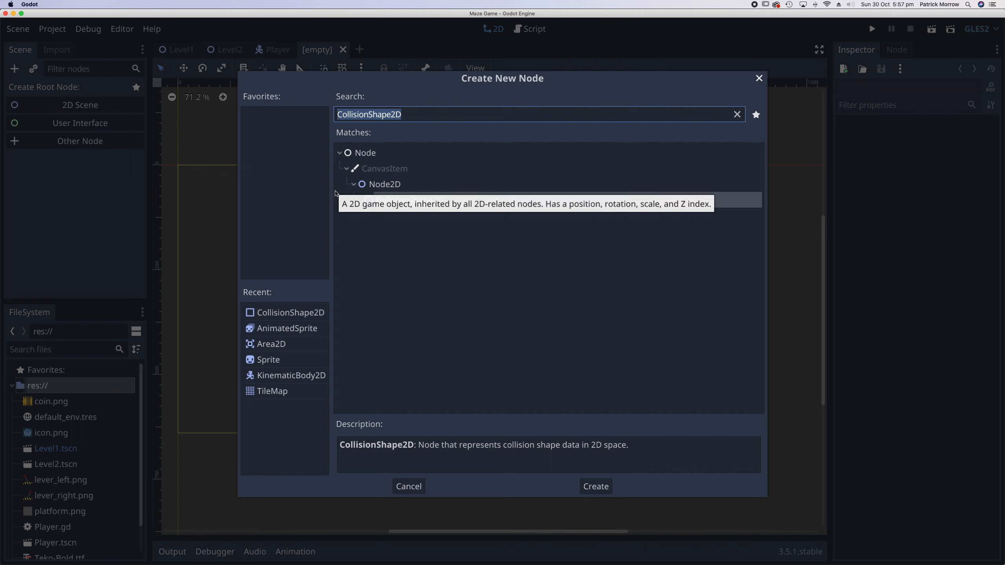
pyautogui.write('area')
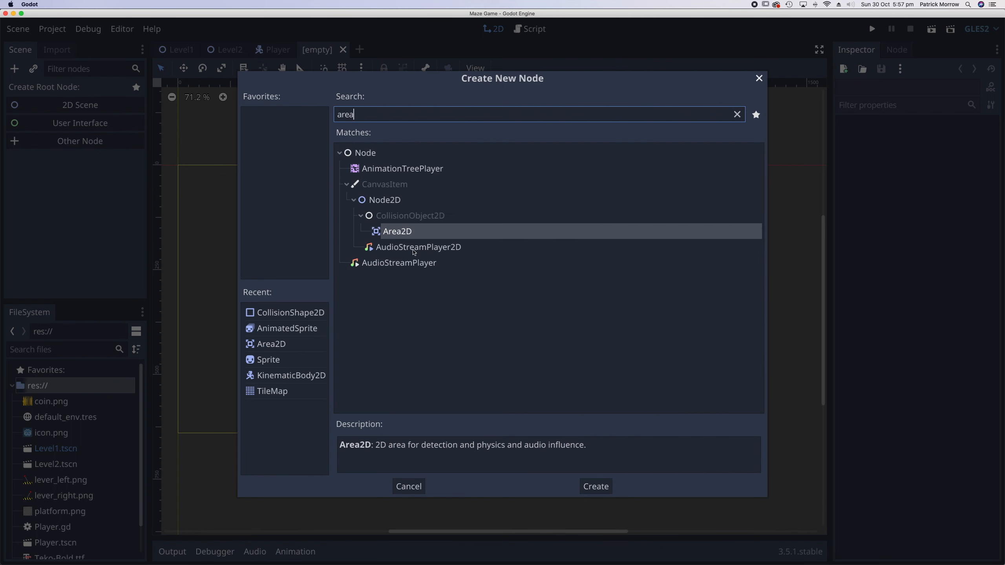
pyautogui.doubleClick(402, 232)
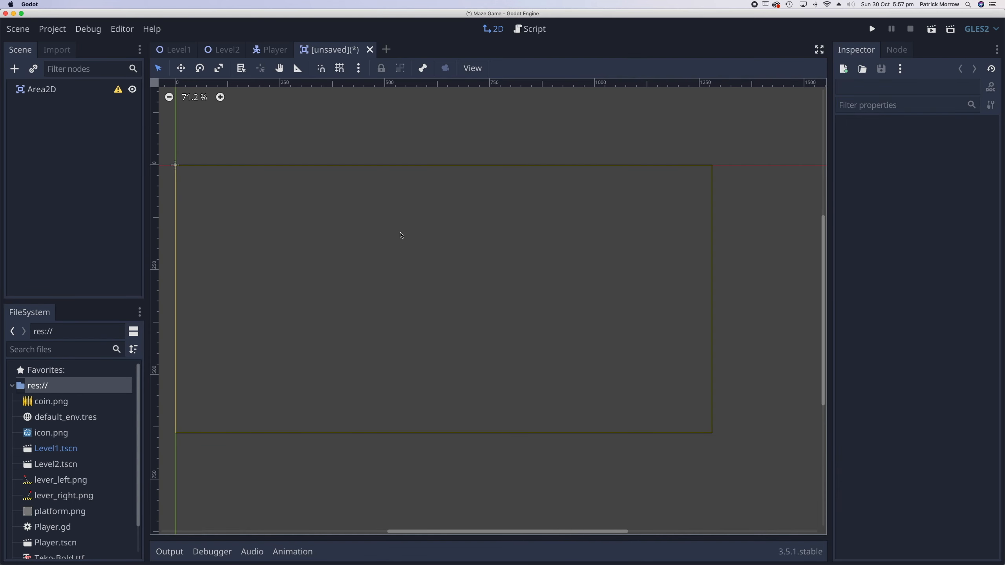
# Rename the Area2D root node as Coin.
pyautogui.click(59, 90)
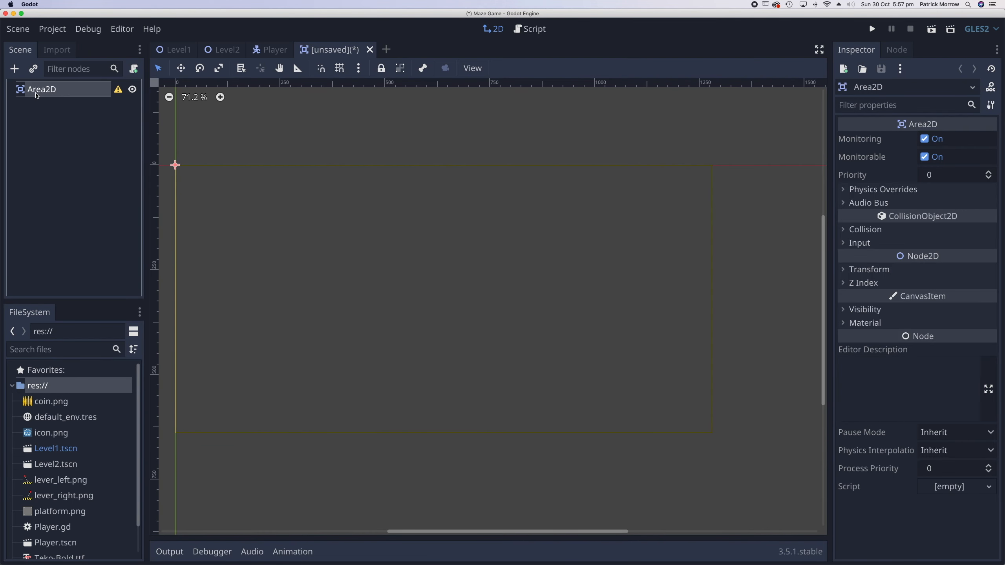
pyautogui.click(55, 91)
pyautogui.click(53, 90)
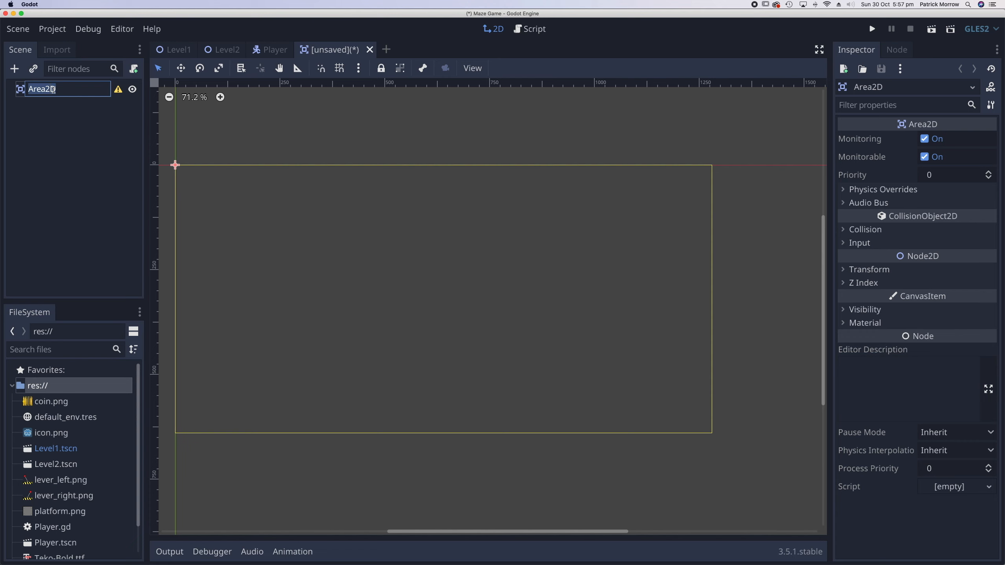
pyautogui.write('Coin')
pyautogui.press('Return')
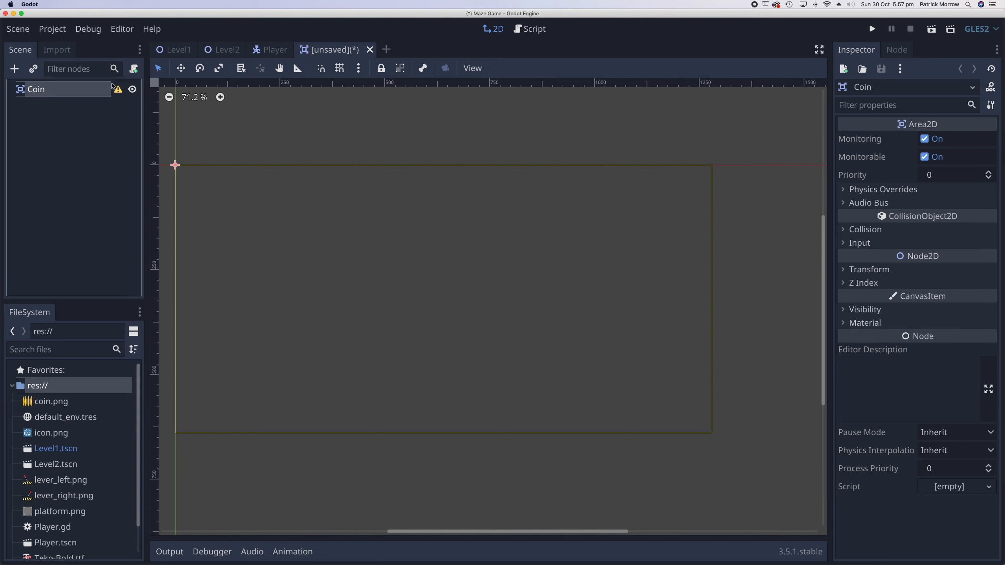
# Add an AnimatedSprite node as a child of Coin.
pyautogui.moveTo(120, 93)
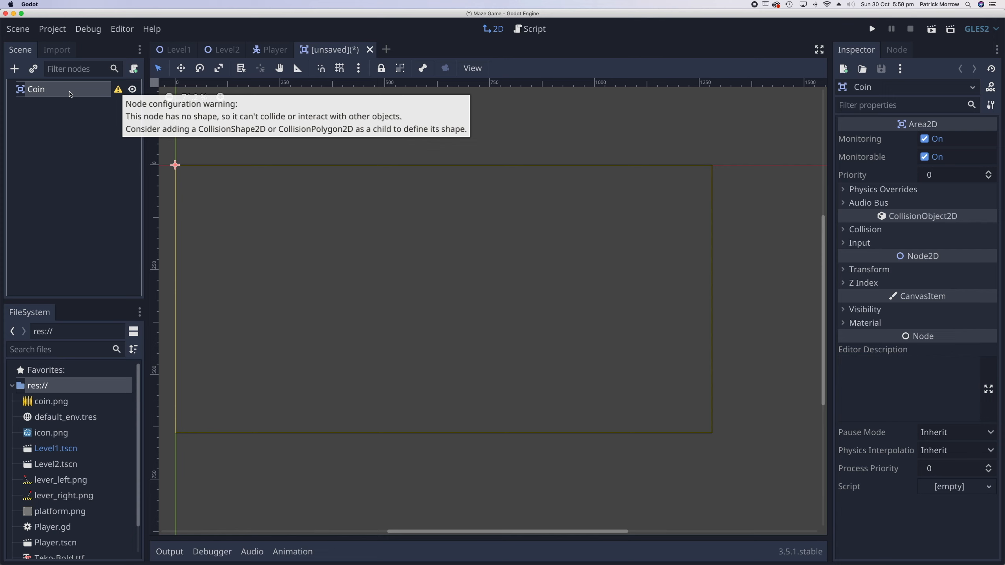
pyautogui.click(36, 89)
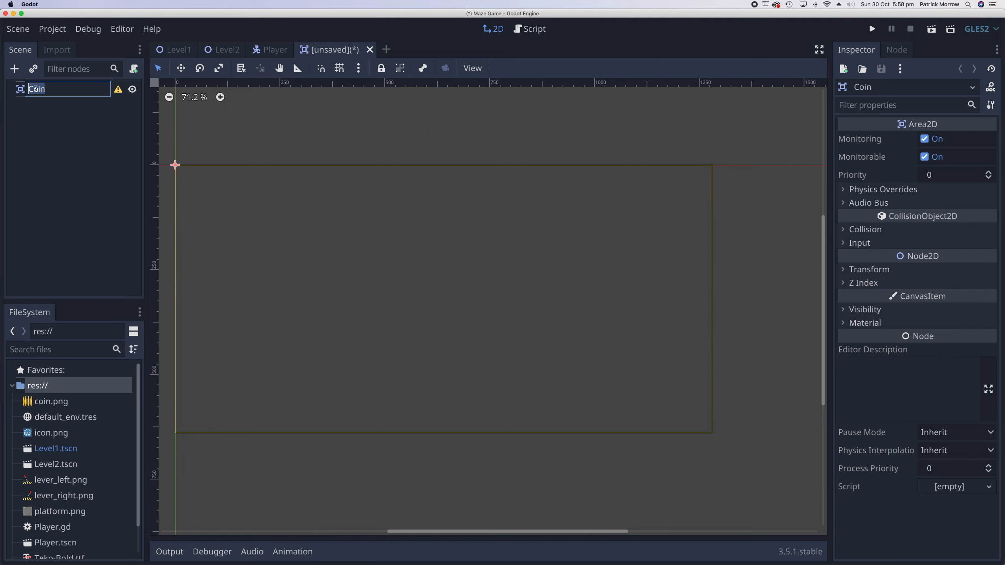
pyautogui.click(15, 69)
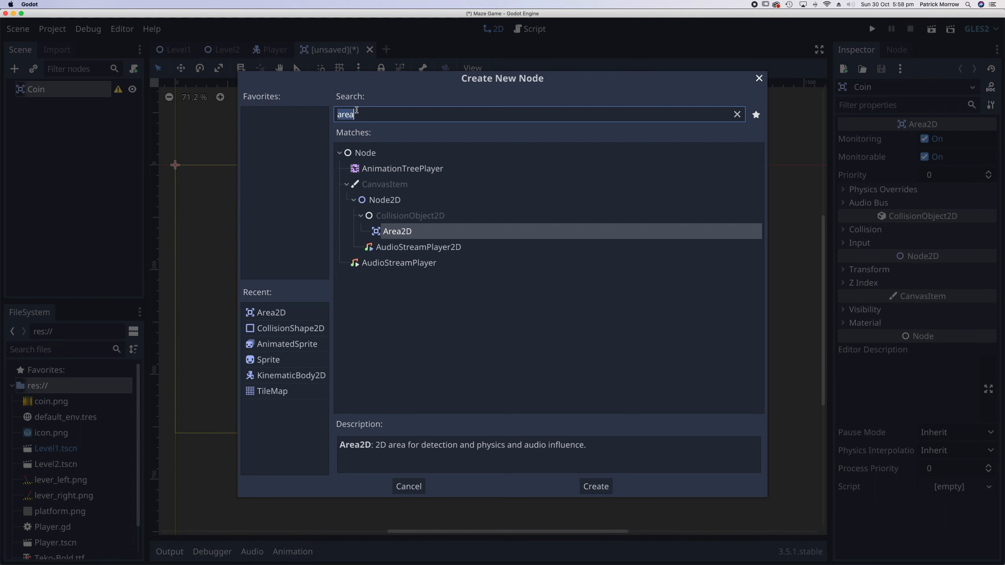
pyautogui.write('anima')
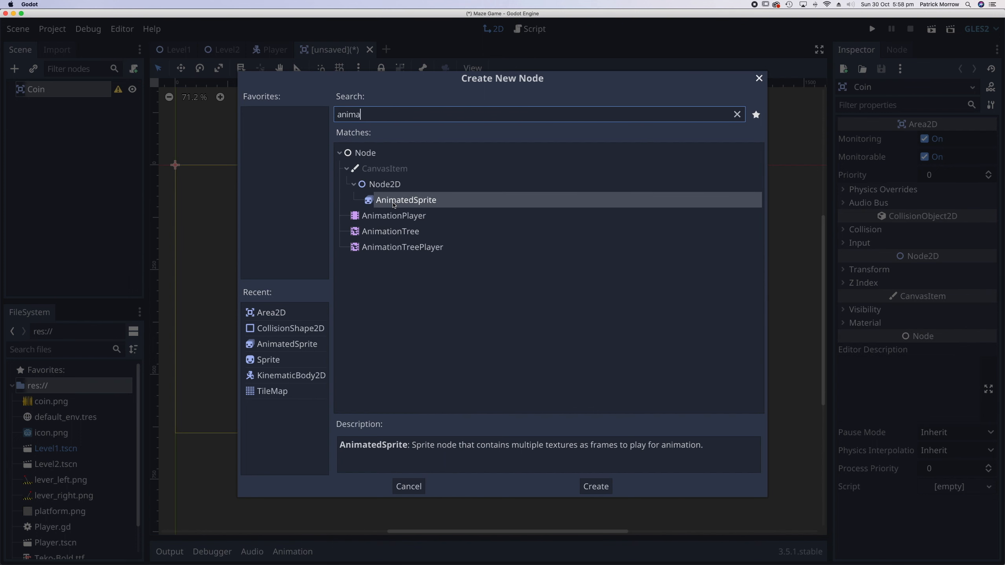
pyautogui.doubleClick(395, 205)
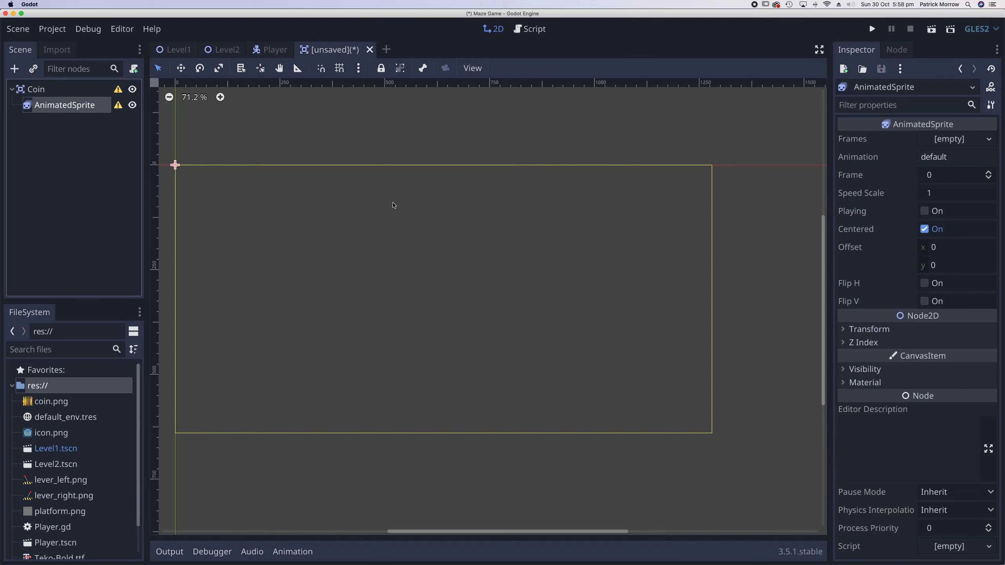
# Add a CollisionShape2D node as a second child of Coin.
pyautogui.click(42, 92)
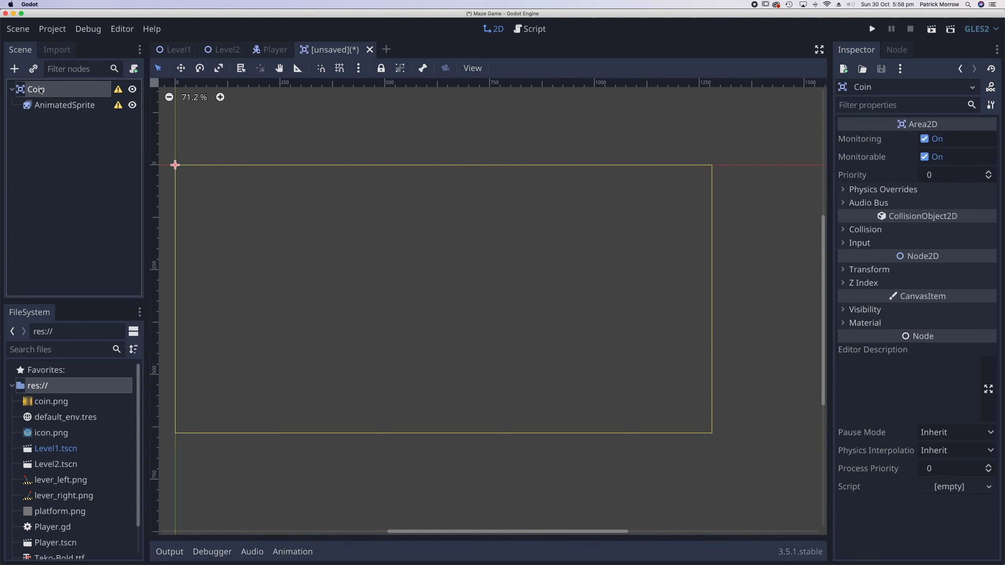
pyautogui.click(14, 68)
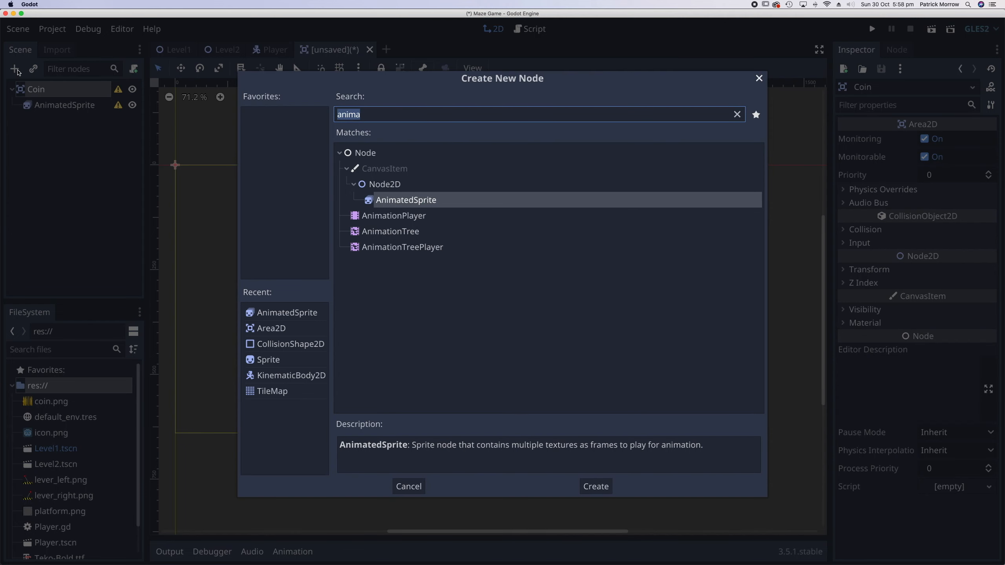
pyautogui.doubleClick(282, 345)
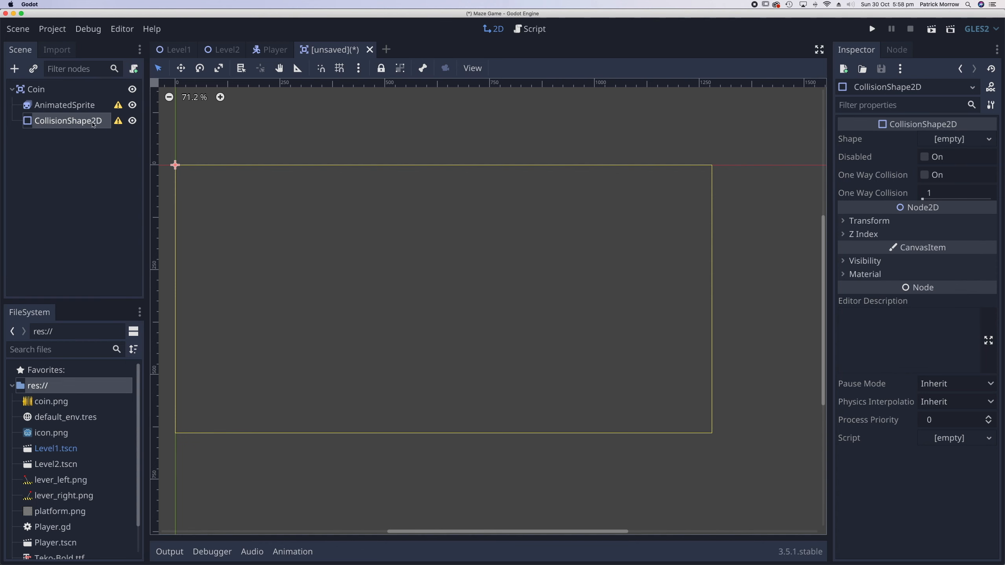
# Assign a new SpriteFrames resource to the AnimatedSprite's frames and open it for editing.
pyautogui.click(75, 107)
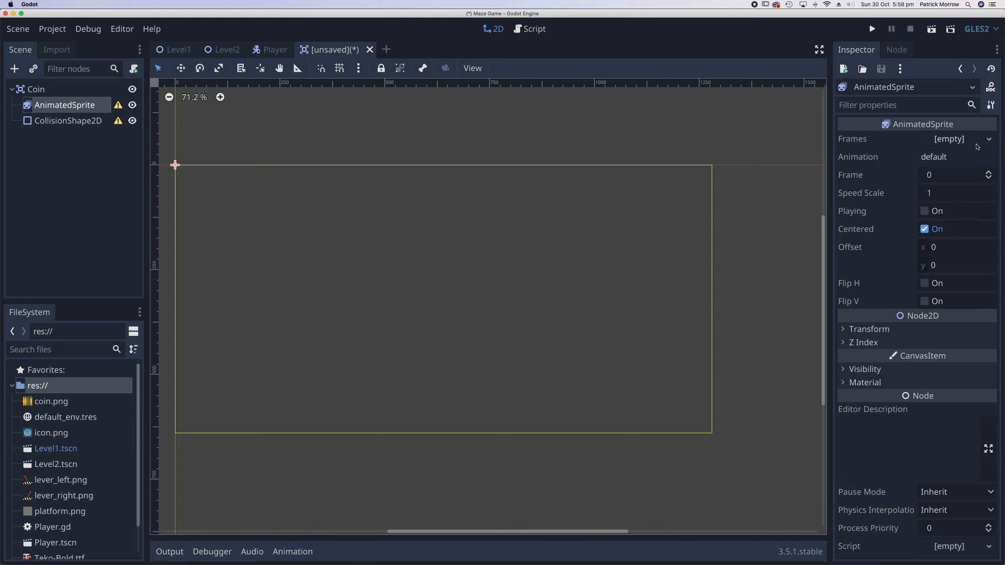
pyautogui.click(991, 143)
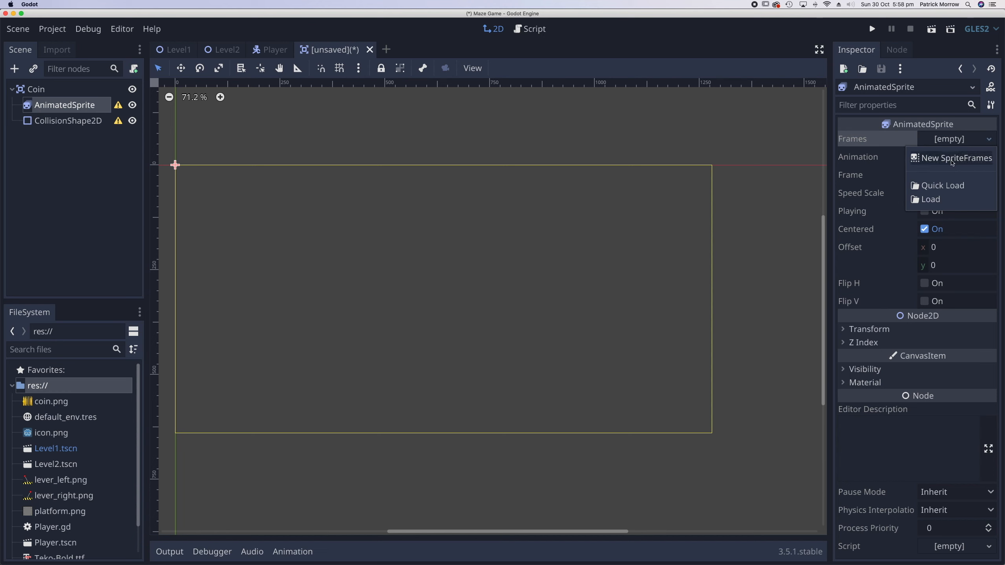
pyautogui.click(953, 162)
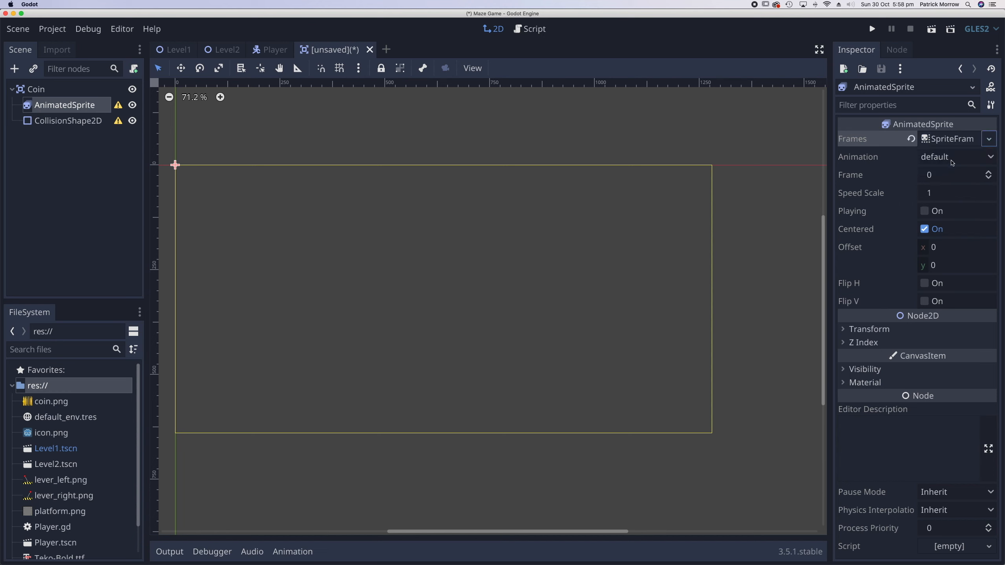
pyautogui.click(952, 139)
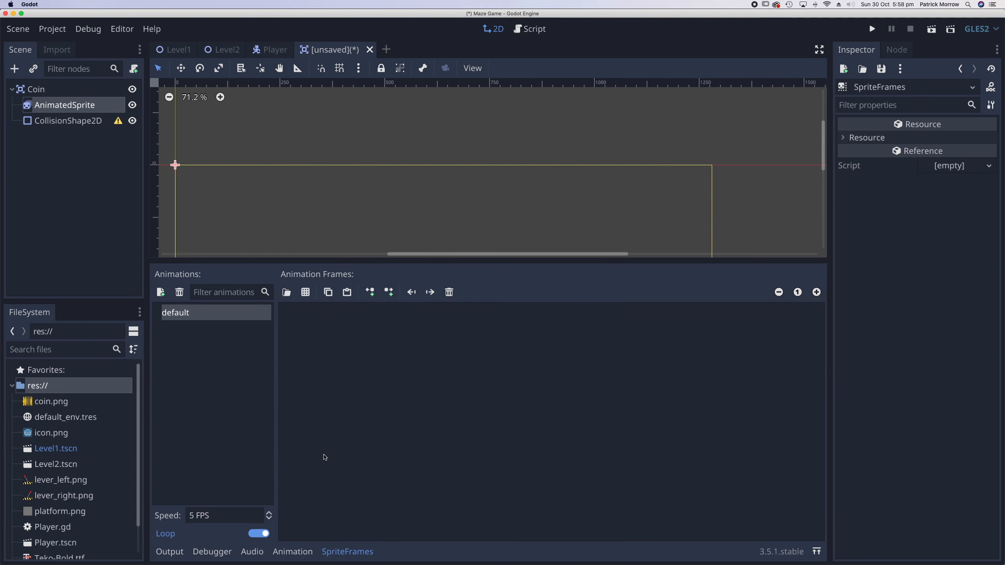
# Add all six frames of the coin.png sprite sheet to the default animation, using a grid of 6 horizontal by 1 vertical.
pyautogui.click(307, 295)
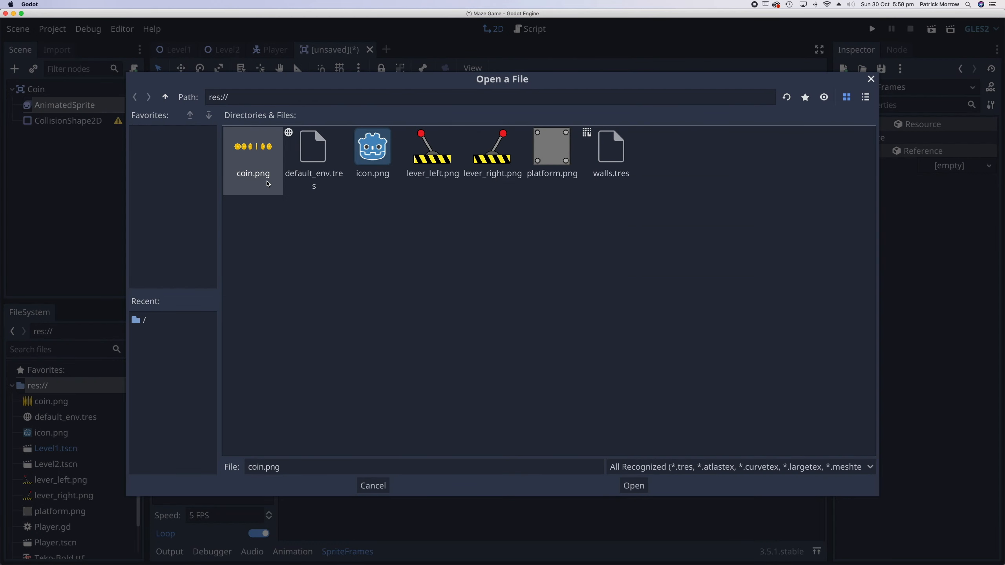
pyautogui.doubleClick(253, 151)
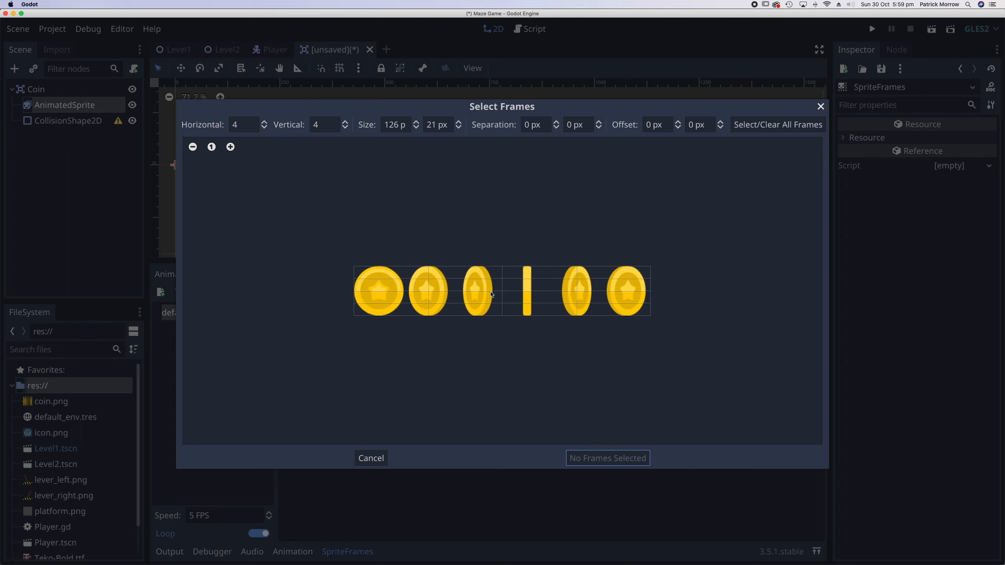
pyautogui.click(264, 122)
pyautogui.click(264, 123)
pyautogui.click(344, 129)
pyautogui.click(345, 129)
pyautogui.click(345, 129)
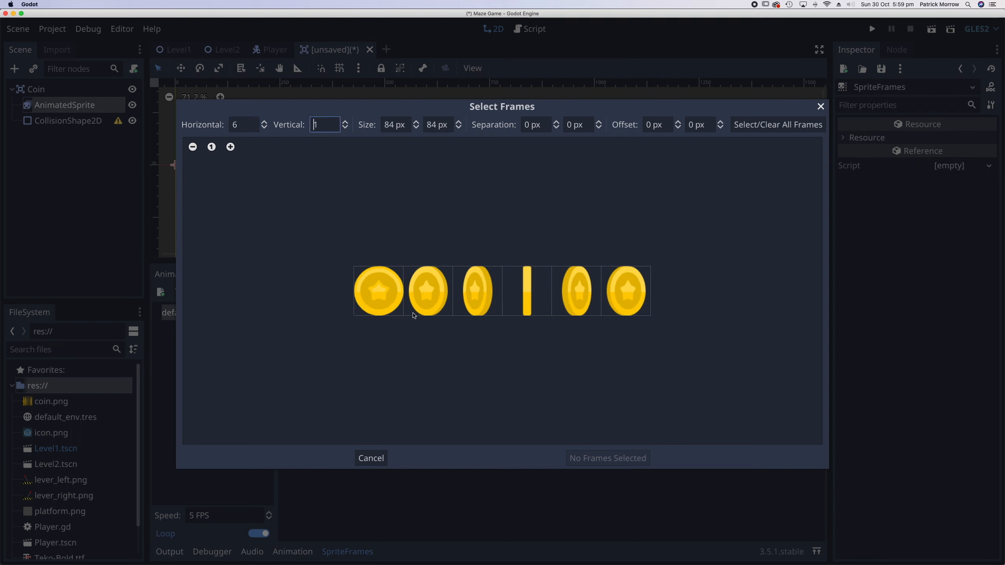
pyautogui.moveTo(371, 301); pyautogui.dragTo(620, 298)
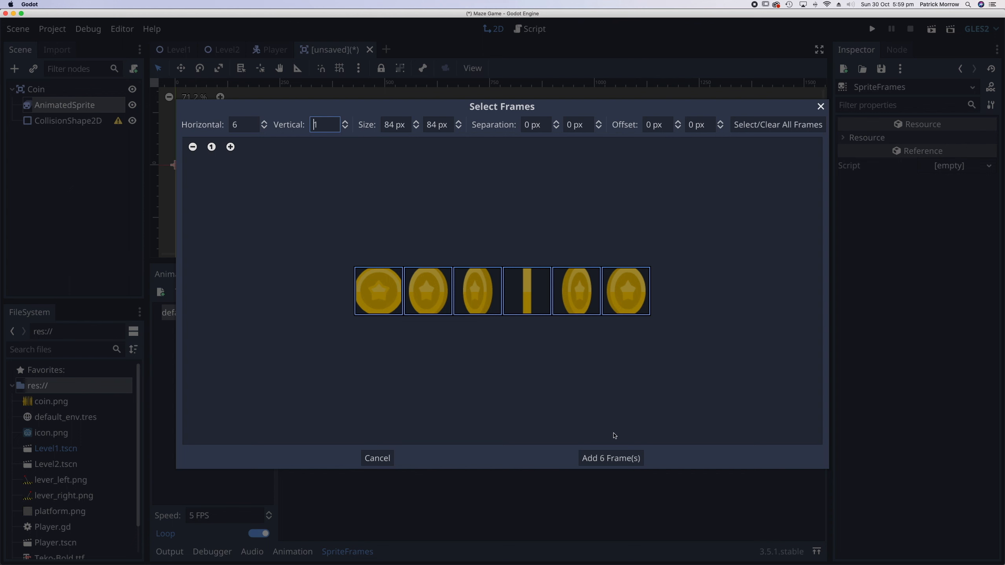
pyautogui.click(616, 460)
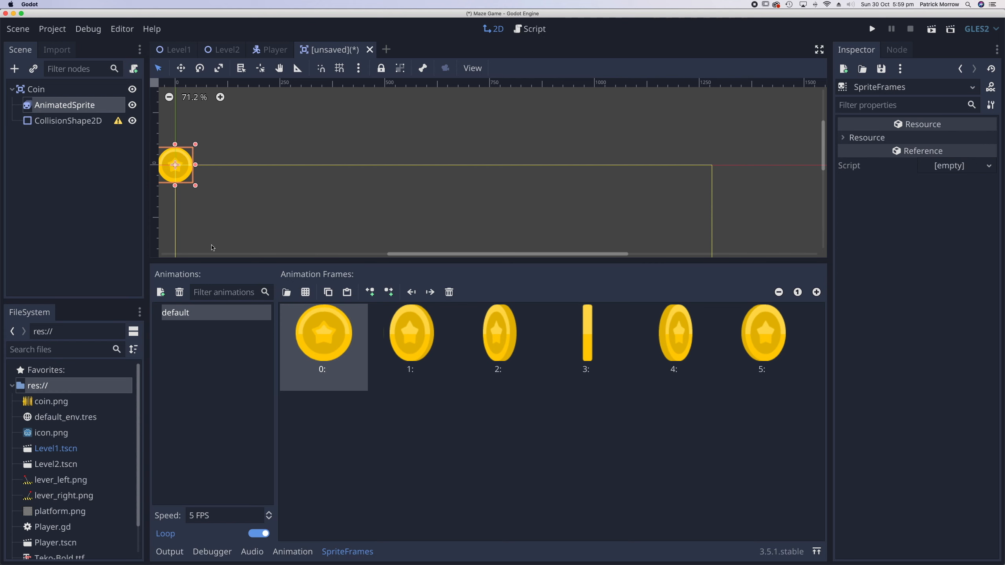
# Play the coin animation on the AnimatedSprite and set the default animation's speed to 8 FPS.
pyautogui.moveTo(220, 204); pyautogui.dragTo(516, 214, button='middle')
pyautogui.scroll(5, 514, 211)
pyautogui.moveTo(474, 135); pyautogui.dragTo(574, 197, button='middle')
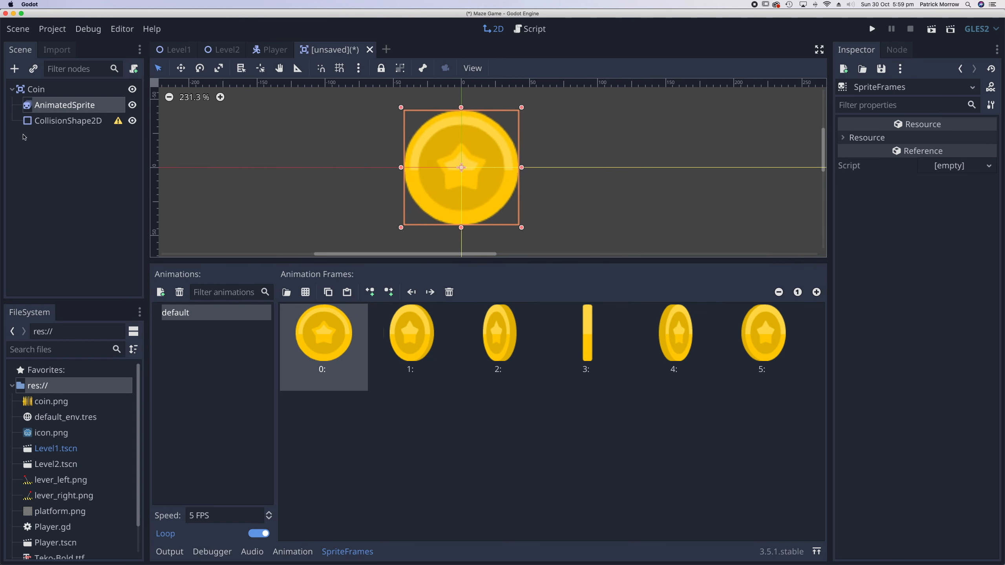
pyautogui.click(55, 108)
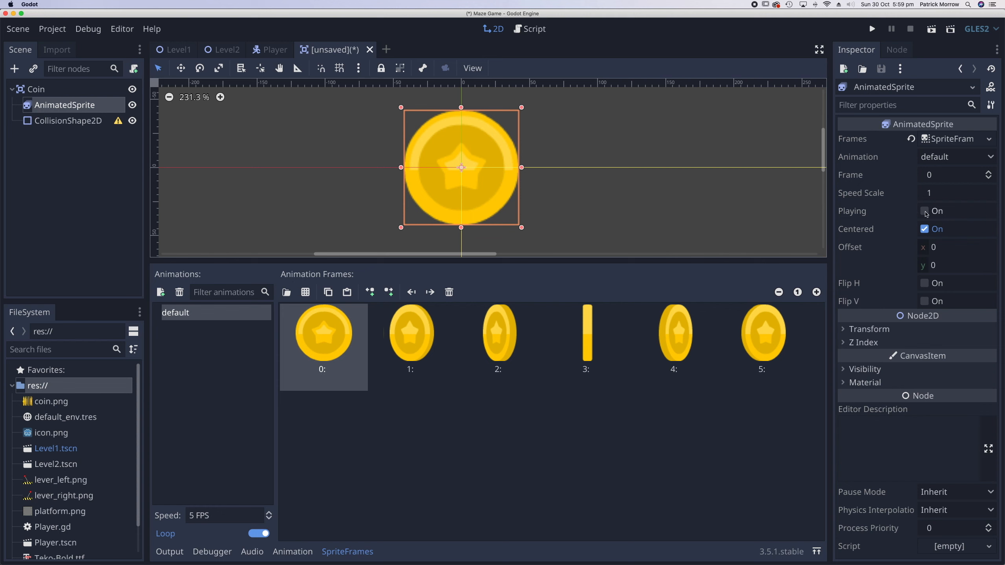
pyautogui.click(924, 211)
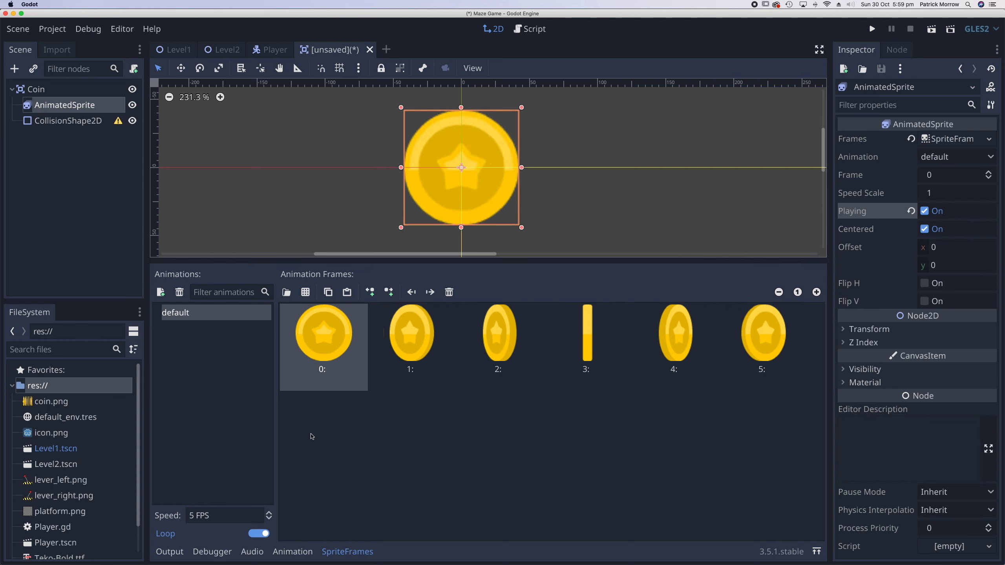
pyautogui.click(192, 515)
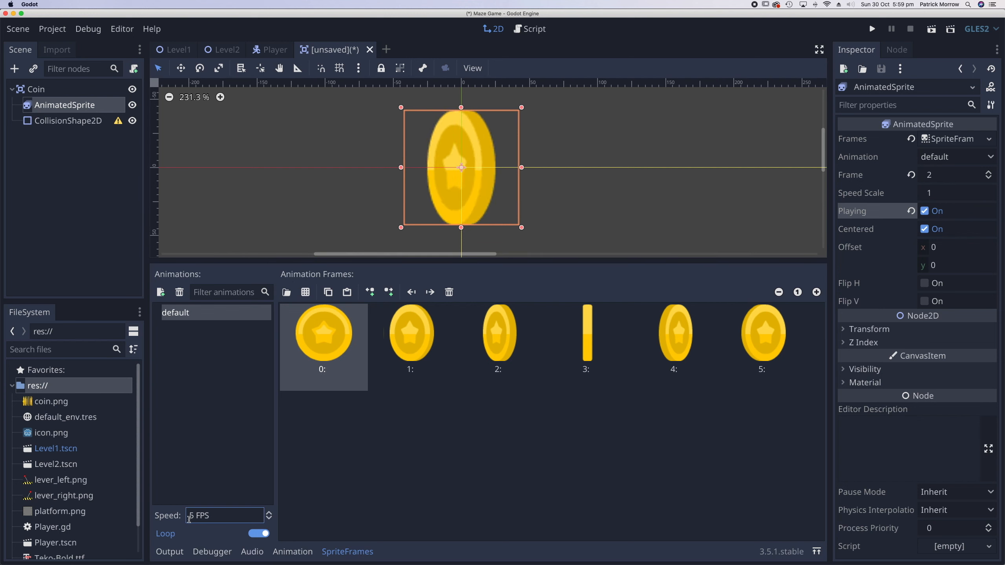
pyautogui.write('8')
pyautogui.press('Delete')
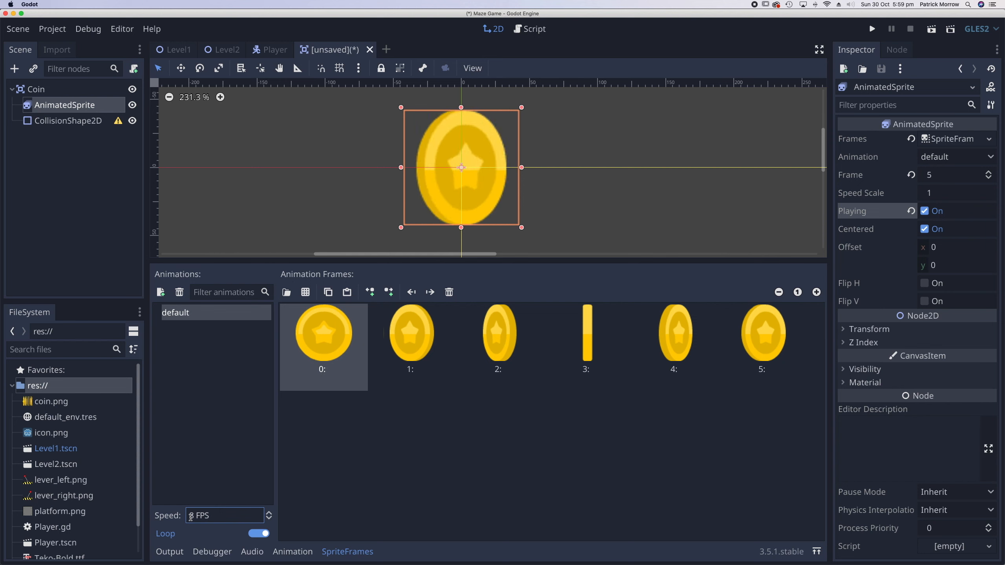
# Turn off playing for the AnimatedSprite and reset its frame to the default first frame.
pyautogui.click(925, 212)
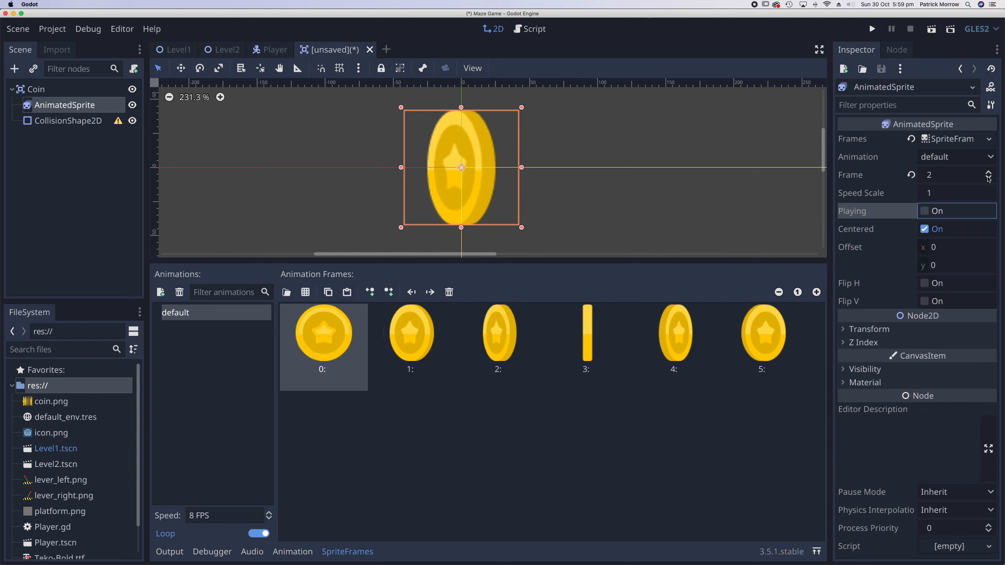
pyautogui.click(912, 176)
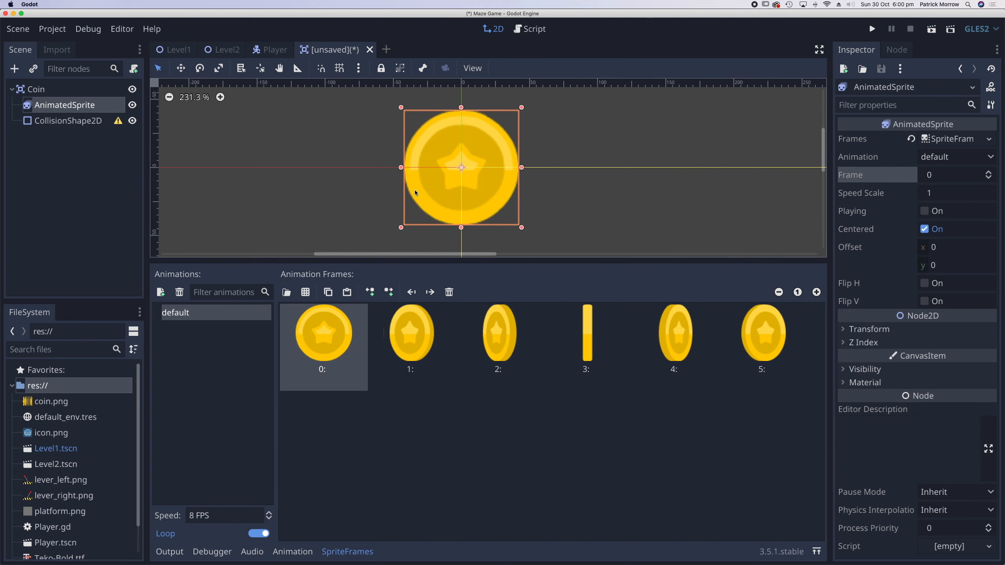
# Give the CollisionShape2D a new CircleShape2D and enlarge the circle to match the coin's outline.
pyautogui.click(58, 123)
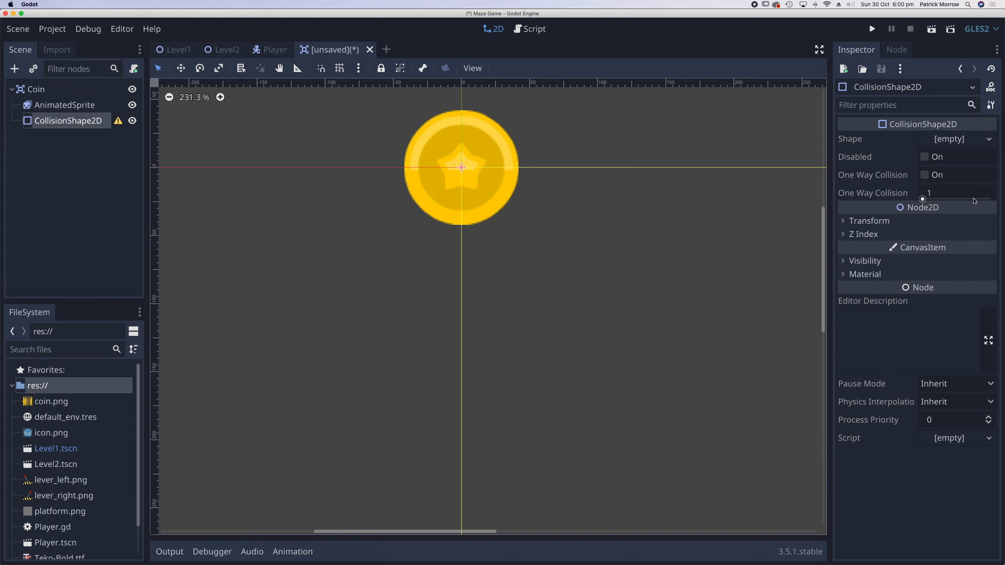
pyautogui.click(993, 141)
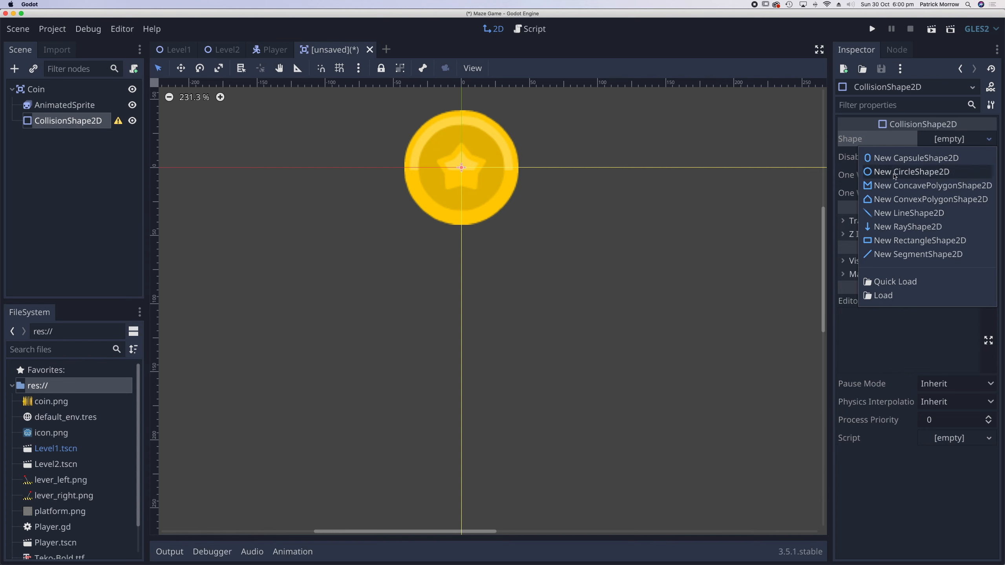
pyautogui.click(906, 174)
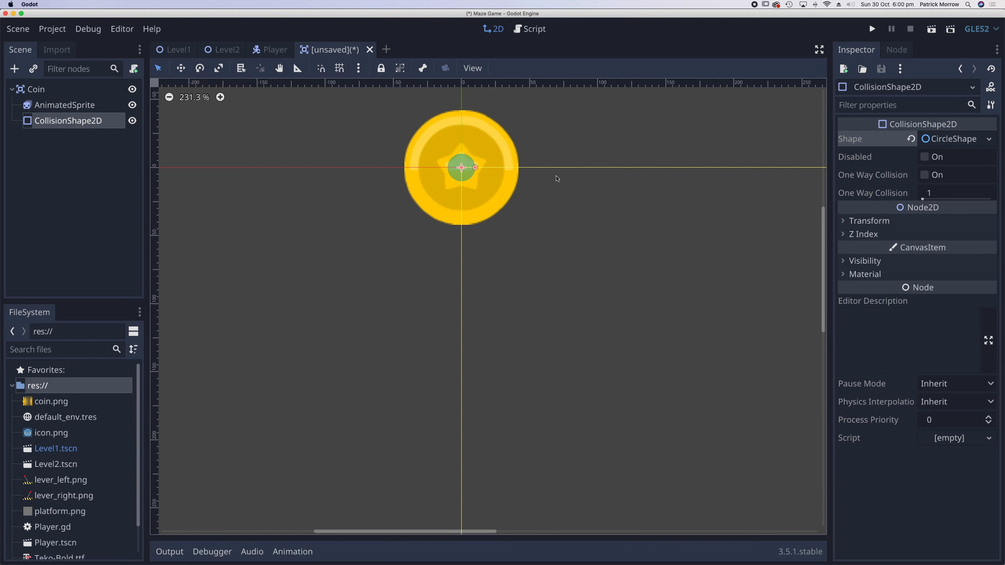
pyautogui.moveTo(477, 170); pyautogui.dragTo(519, 179)
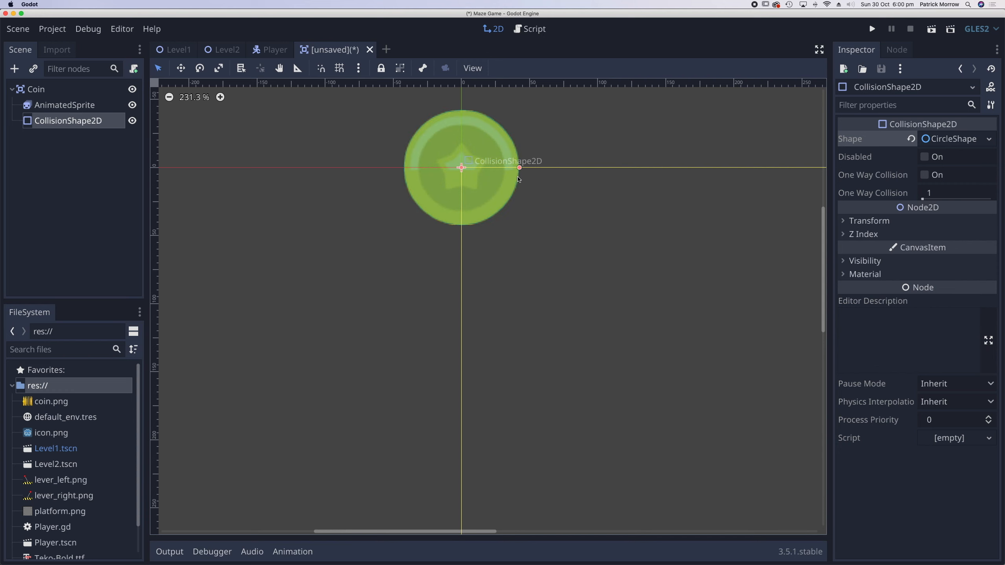
# Turn on playing for the coin's AnimatedSprite so its animation runs.
pyautogui.click(84, 106)
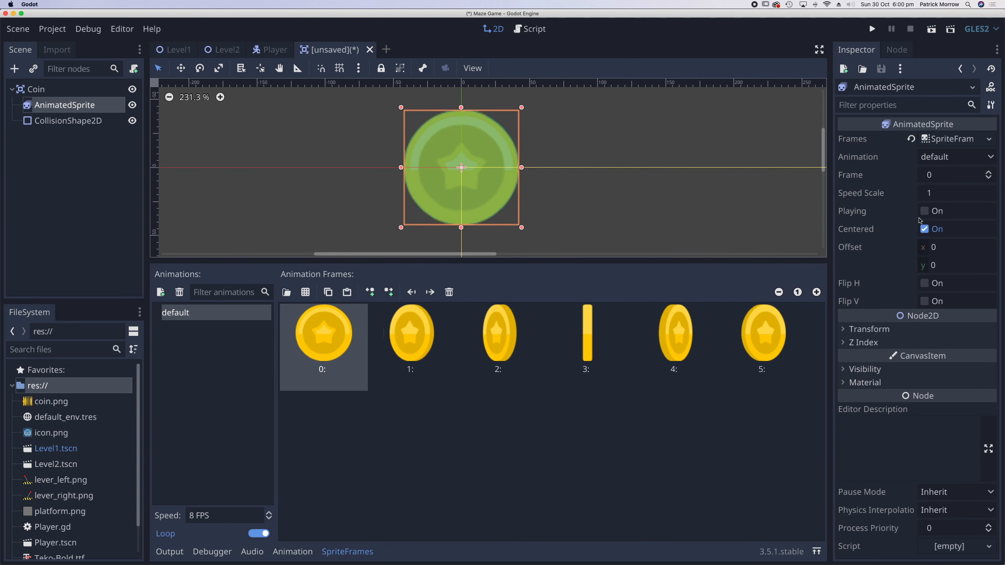
pyautogui.click(925, 211)
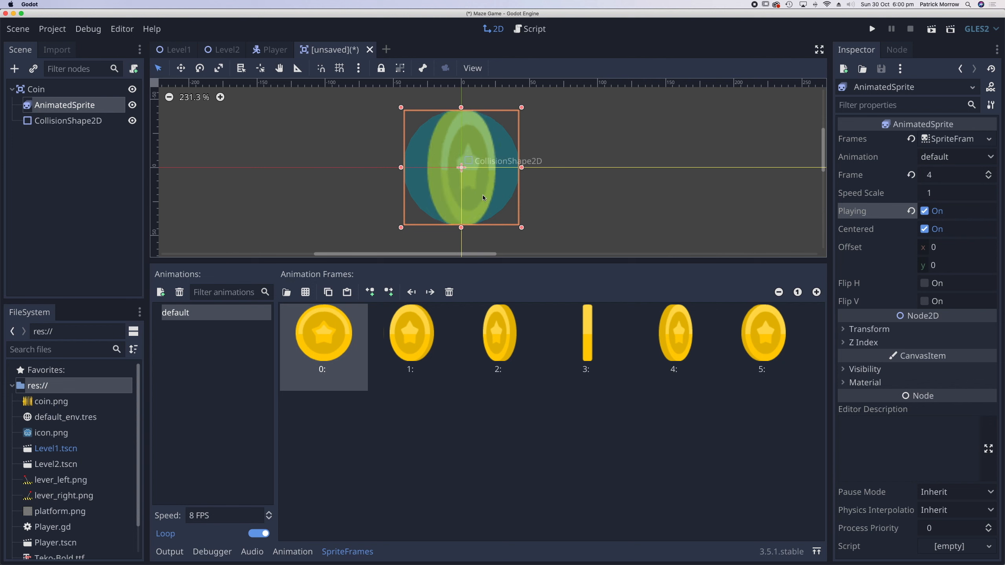
# Set the root Coin node's transform scale to 0.5 on both x and y.
pyautogui.click(37, 91)
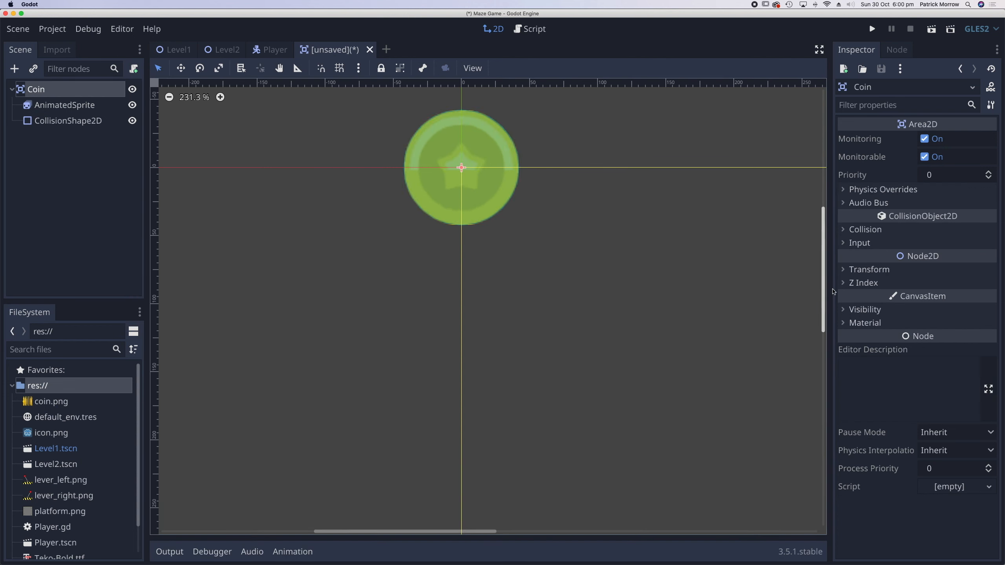
pyautogui.click(867, 270)
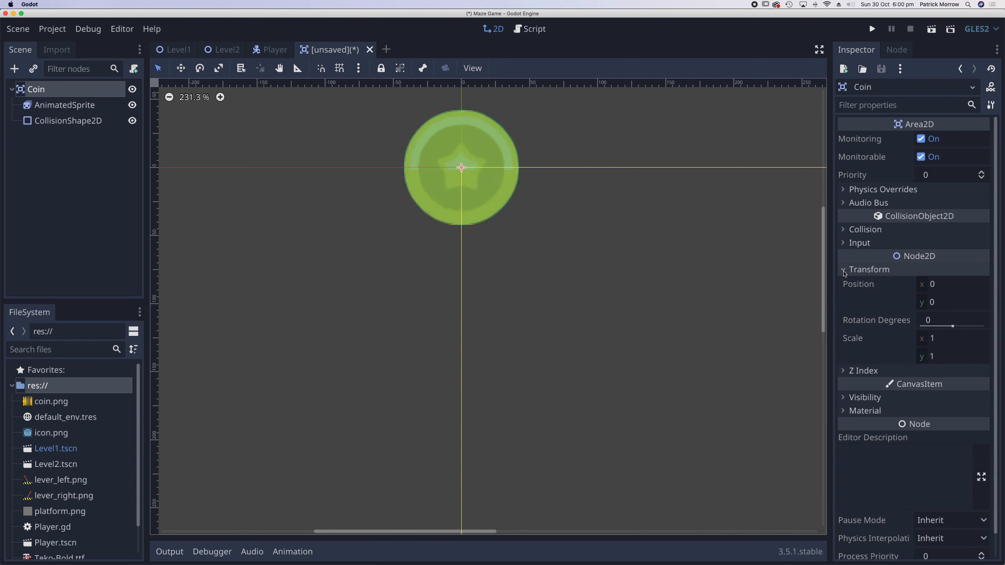
pyautogui.click(945, 339)
pyautogui.write('0.5')
pyautogui.press('Tab')
pyautogui.write('0.5')
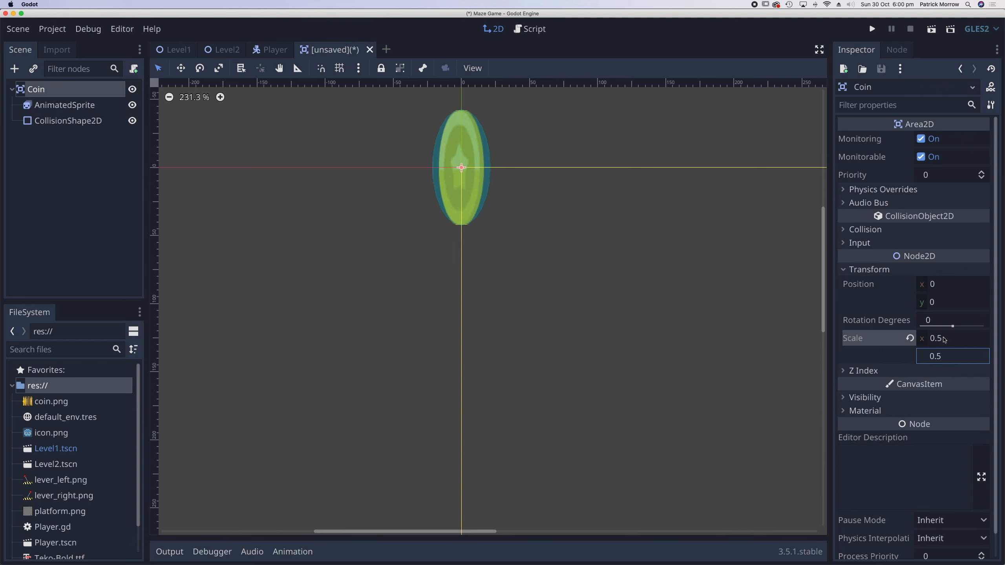
pyautogui.press('Return')
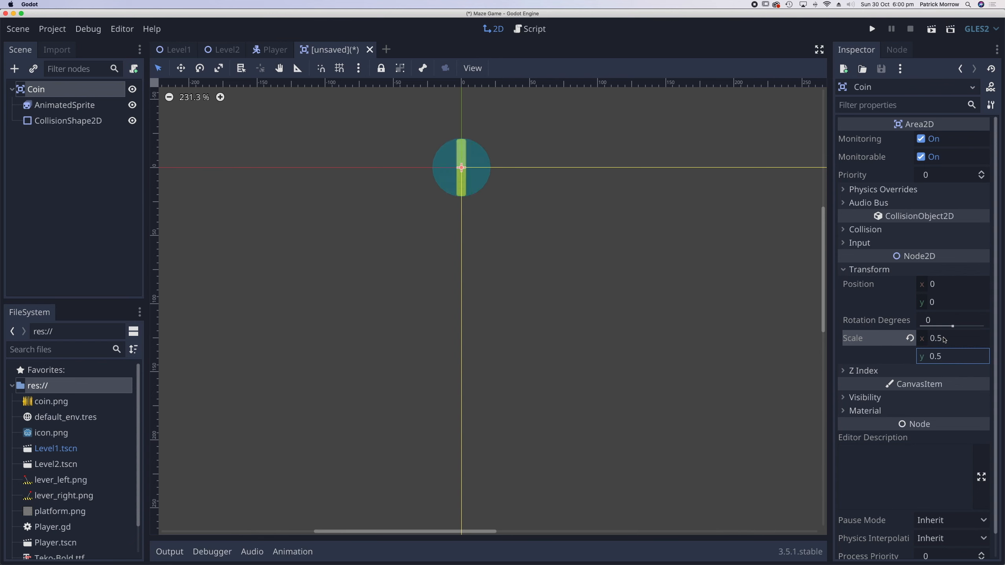
# Deselect the coin and save the scene as Coin.tscn in the res:// folder.
pyautogui.click(648, 364)
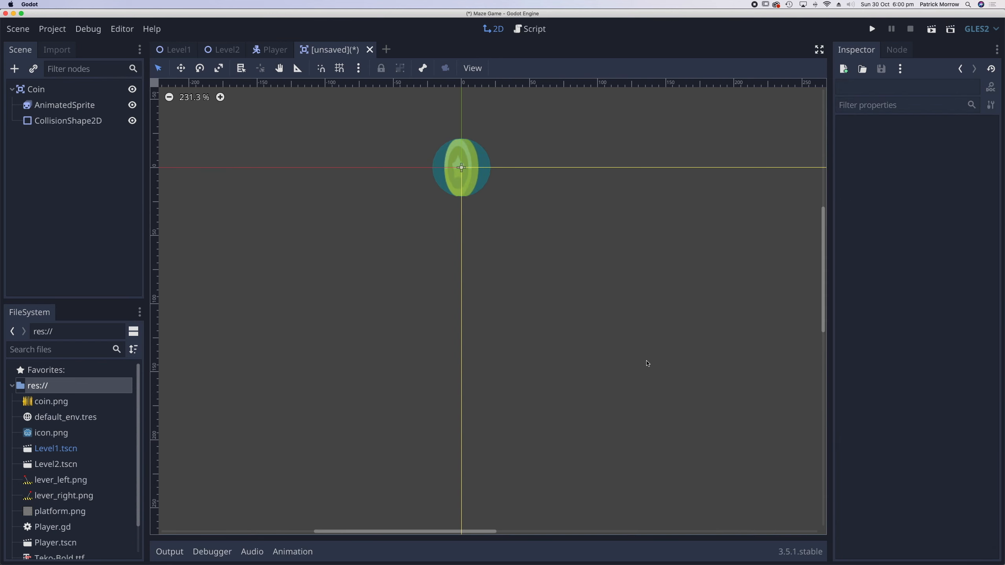
pyautogui.press('super+s')
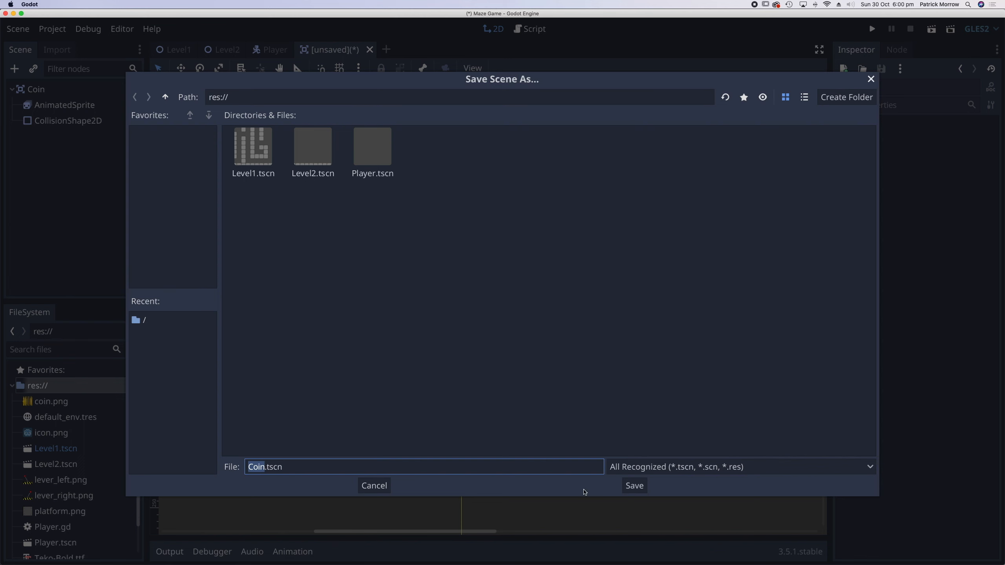
pyautogui.click(635, 486)
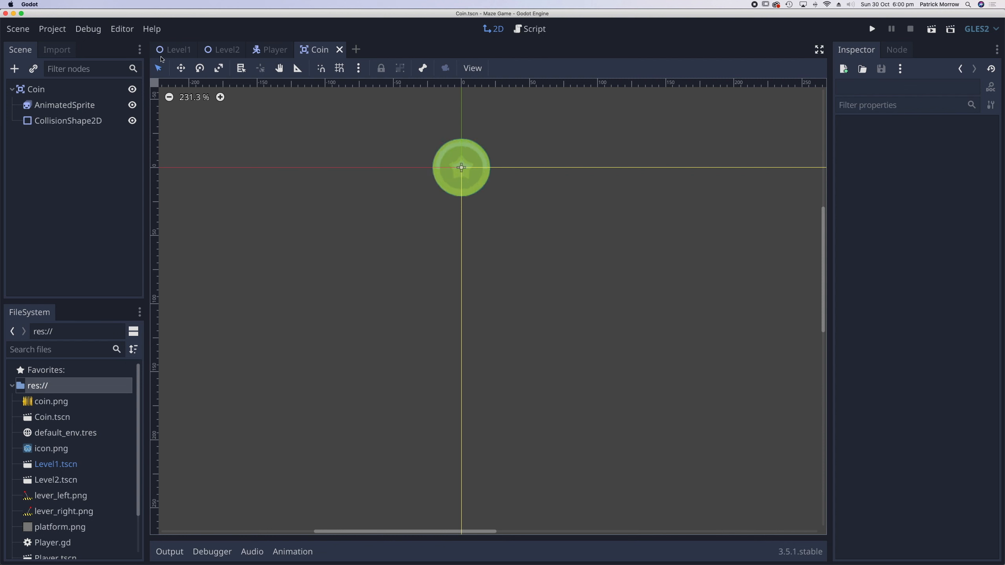
# Instance Coin.tscn as a child of Level1 and place the coin in the maze's first vertical corridor, above the player.
pyautogui.click(176, 50)
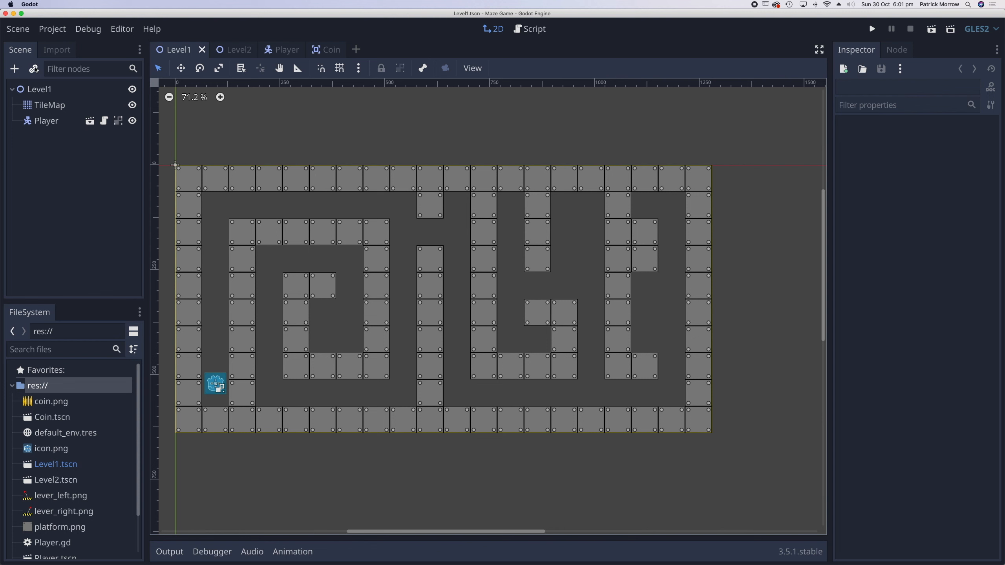
pyautogui.click(46, 92)
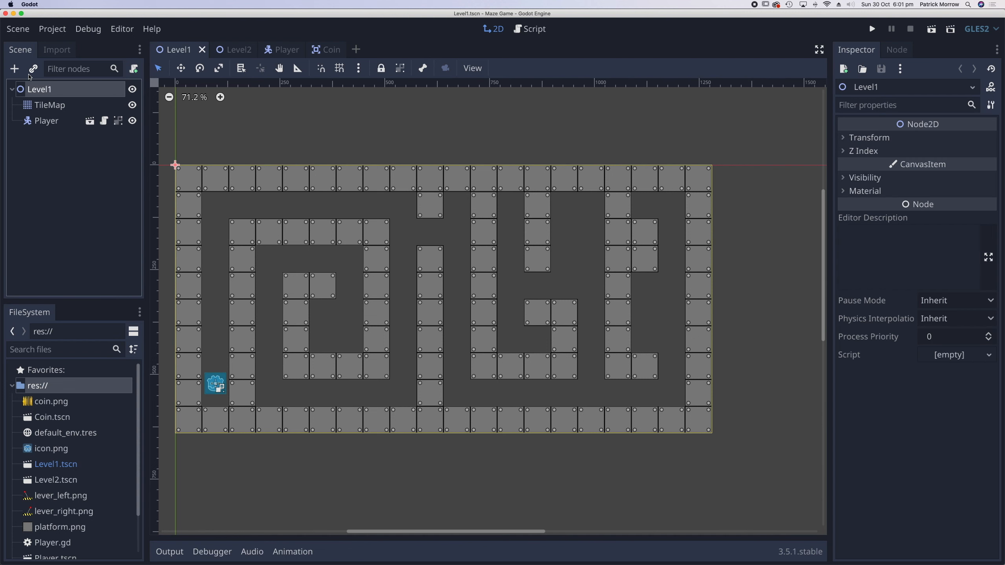
pyautogui.click(33, 69)
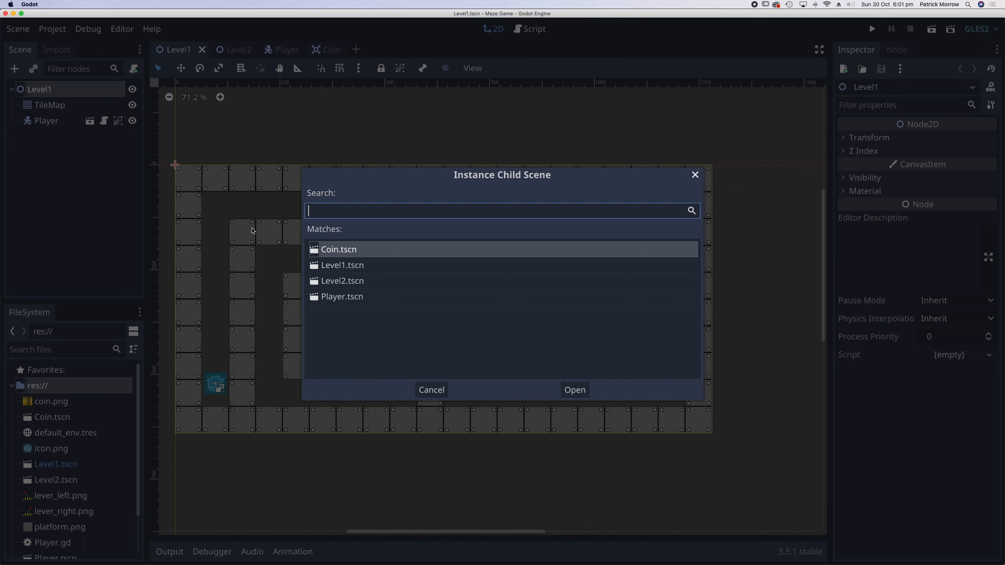
pyautogui.doubleClick(332, 250)
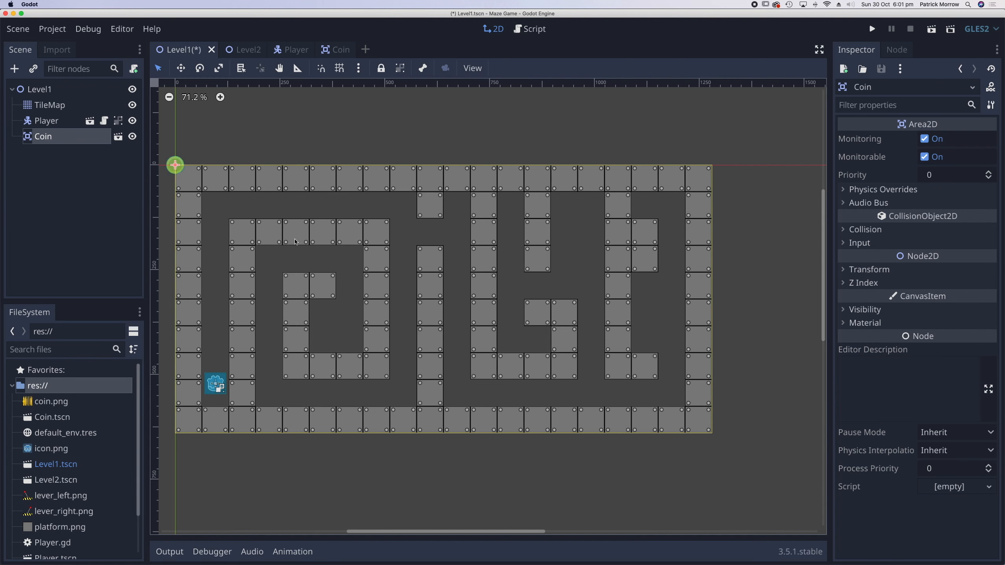
pyautogui.moveTo(168, 172); pyautogui.dragTo(220, 264)
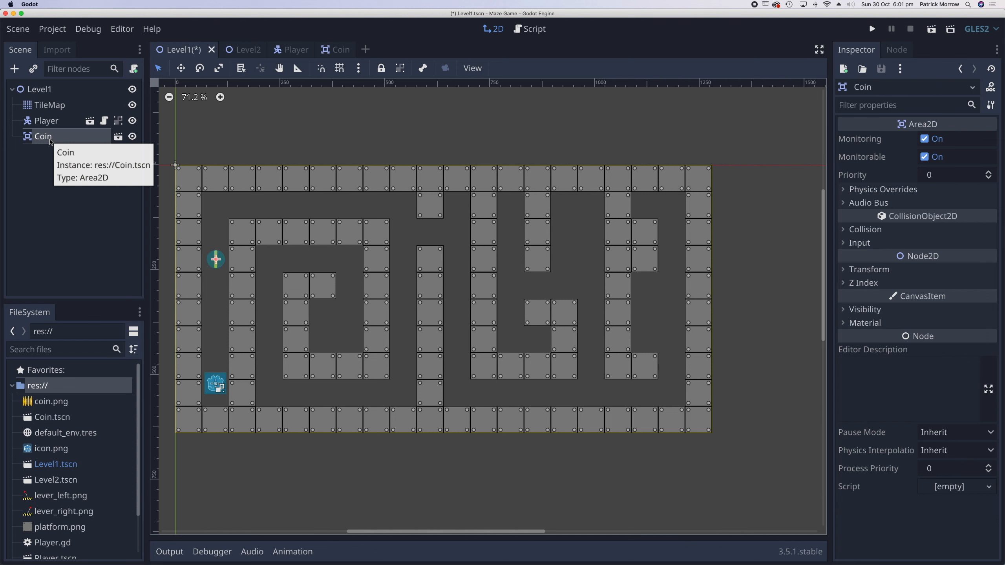
# Duplicate the coin twice, placing one copy in the maze's upper horizontal corridor and the other in the inner corridor below it.
pyautogui.press('super+d')
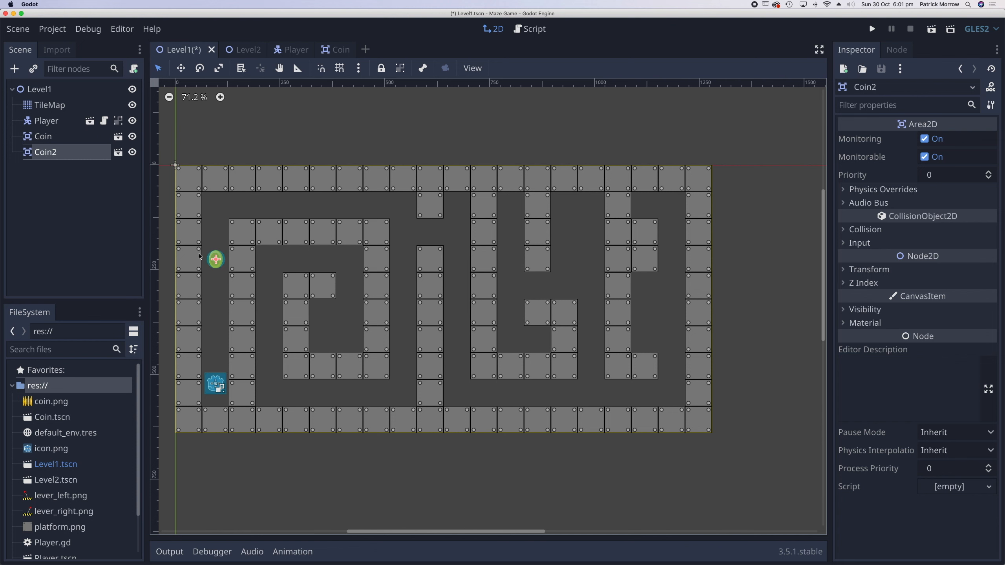
pyautogui.moveTo(216, 260); pyautogui.dragTo(302, 205)
pyautogui.press('super+d')
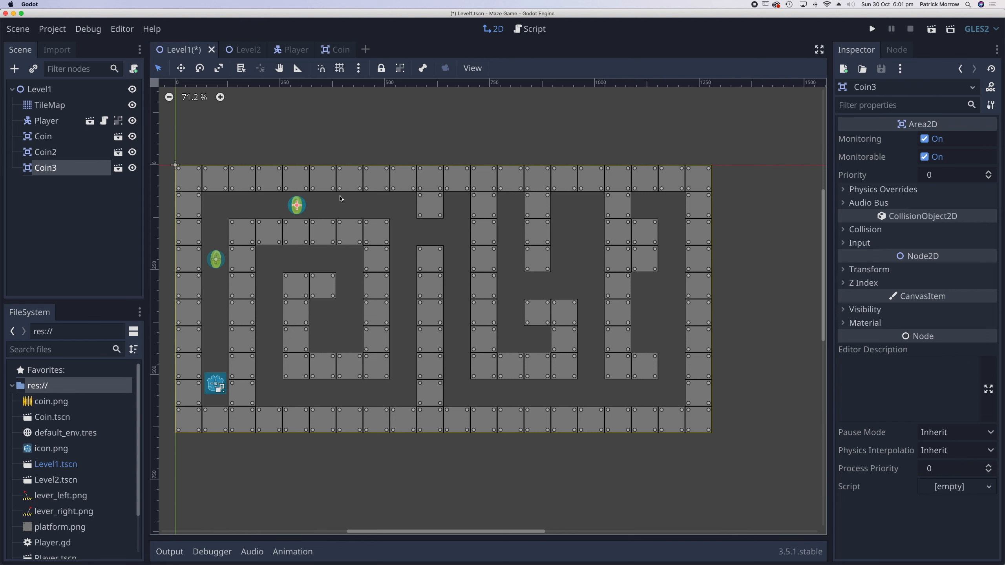
pyautogui.moveTo(298, 206); pyautogui.dragTo(327, 264)
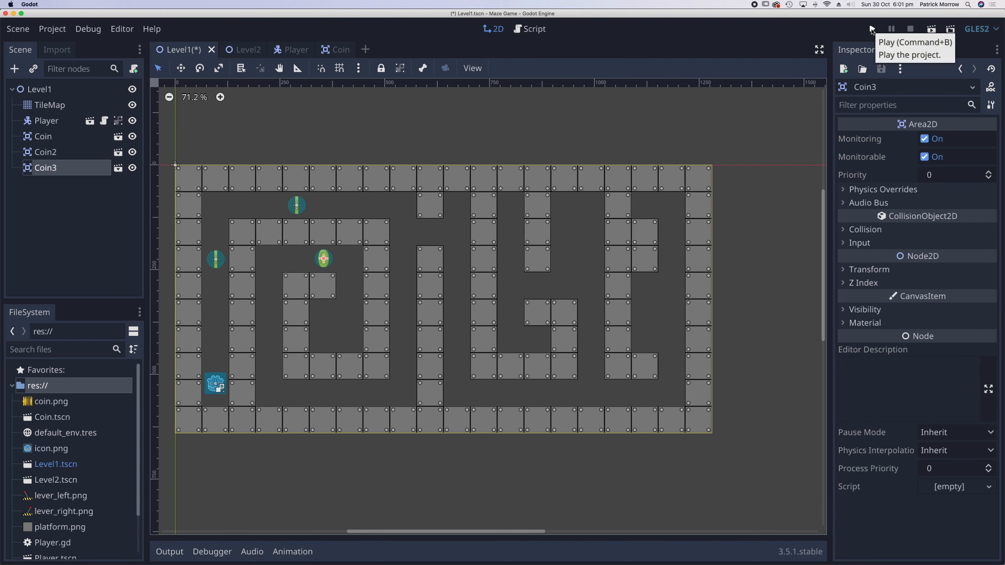
# Run the project and move the player up and down over the first coin to test how they interact.
pyautogui.click(872, 30)
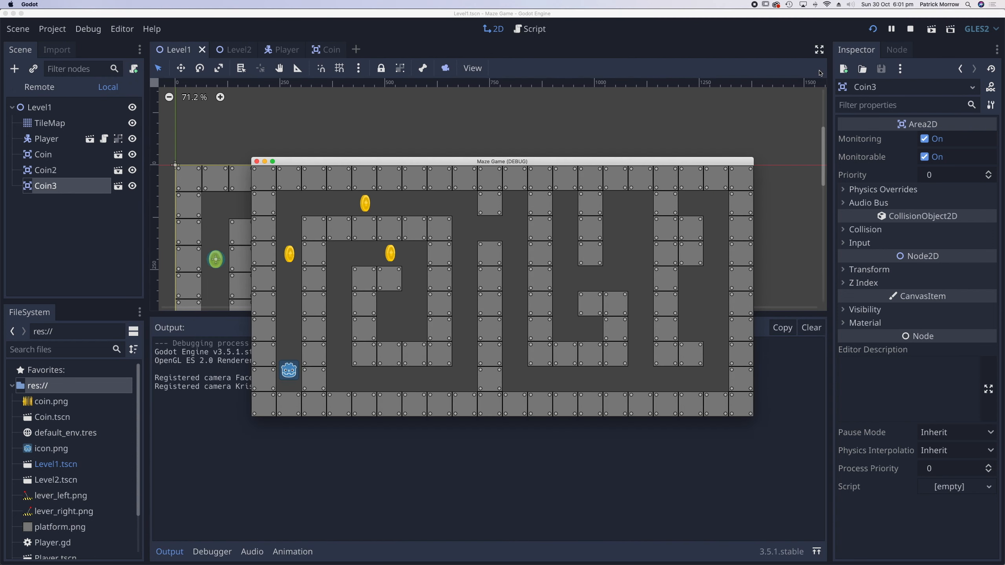
pyautogui.press('Up')
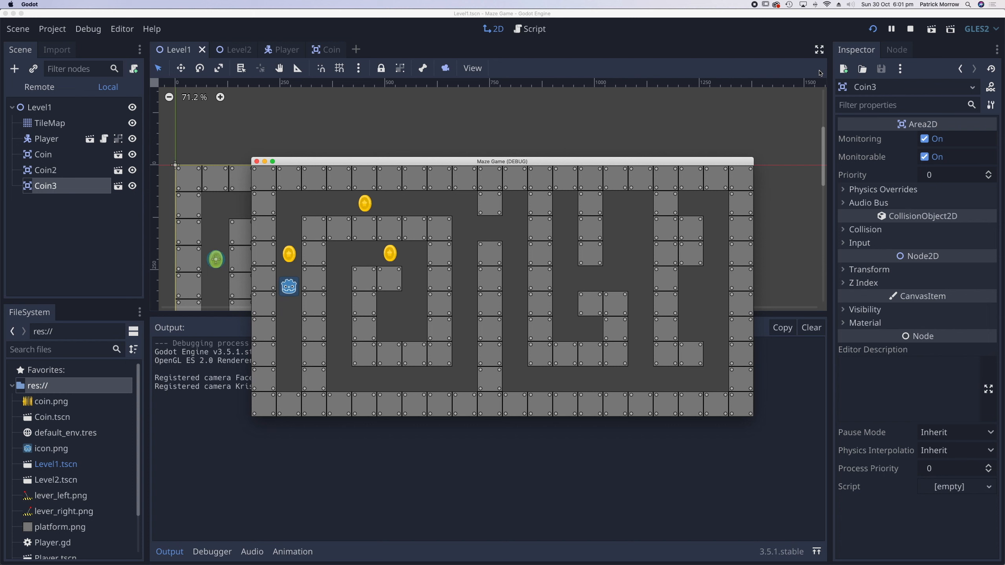
pyautogui.press('Down')
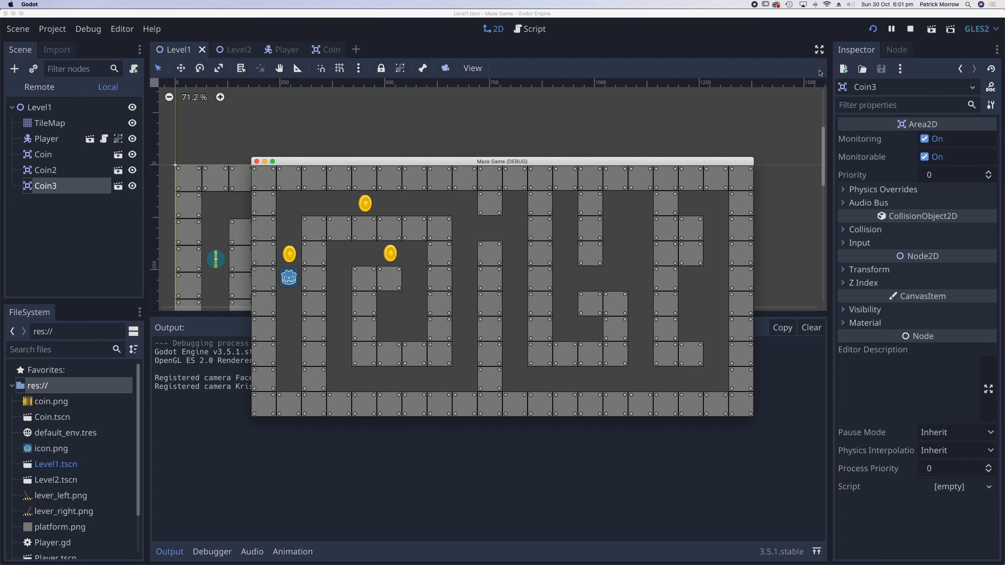
pyautogui.press('Up')
pyautogui.press('Down')
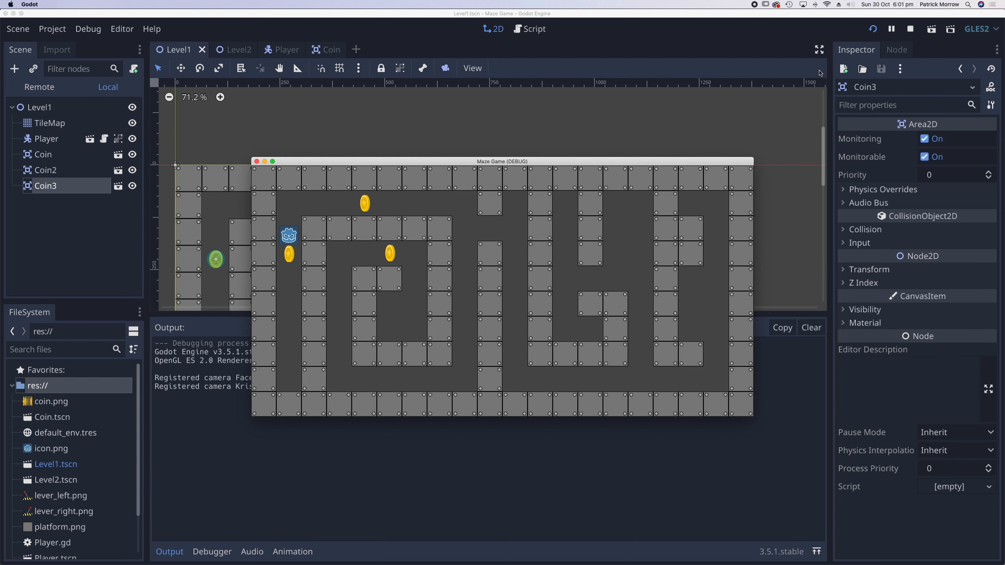
pyautogui.press('Down')
pyautogui.press('Up')
pyautogui.press('Down')
pyautogui.press('Down')
pyautogui.press('Up')
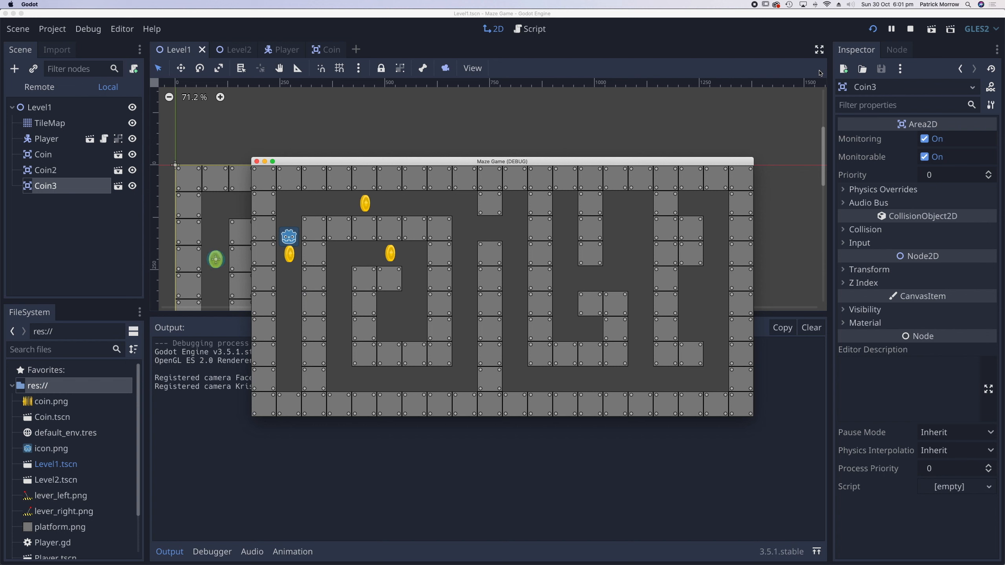